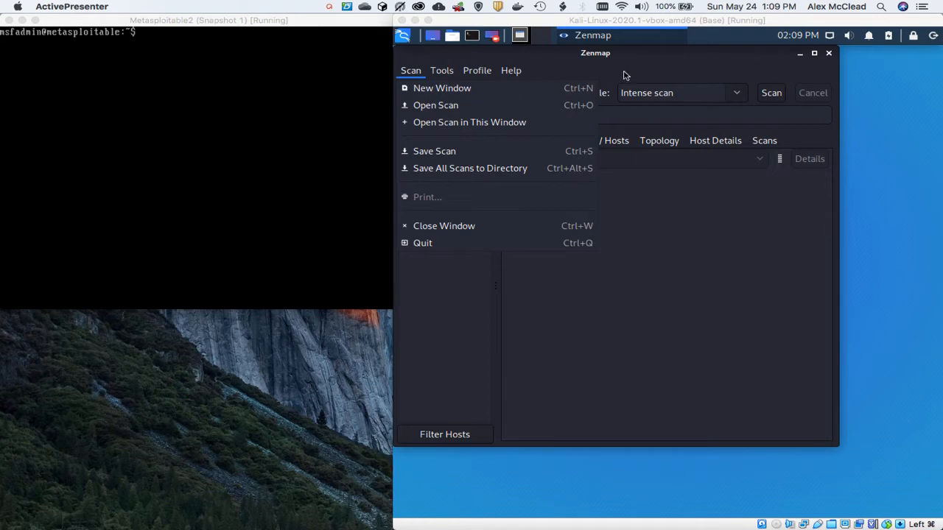
# Step: Close the open Zenmap window and relaunch Zenmap (as root) by finding it with the search term "zen"
pyautogui.click(829, 54)
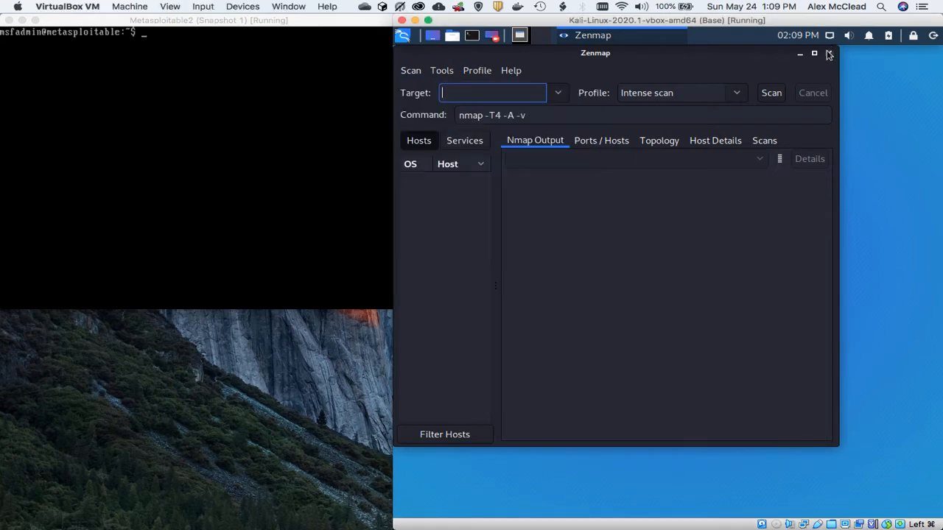
pyautogui.click(829, 54)
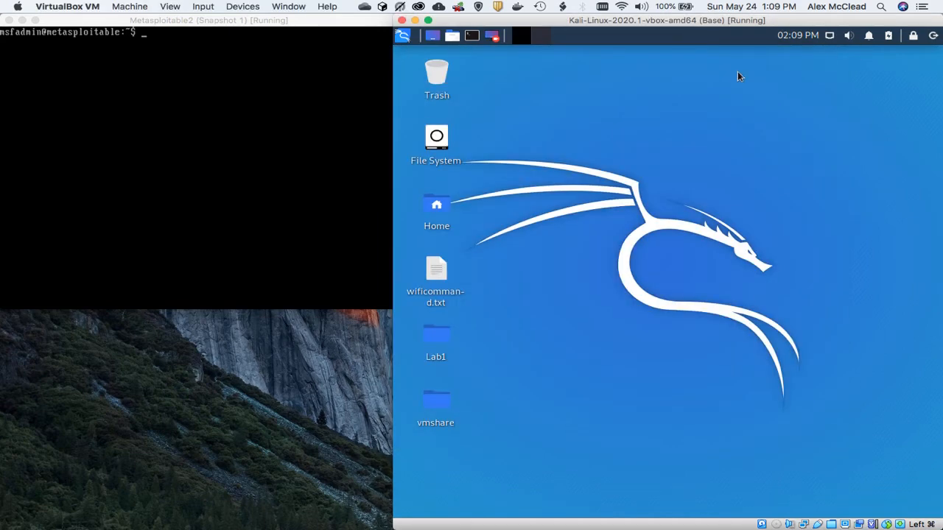
pyautogui.click(403, 37)
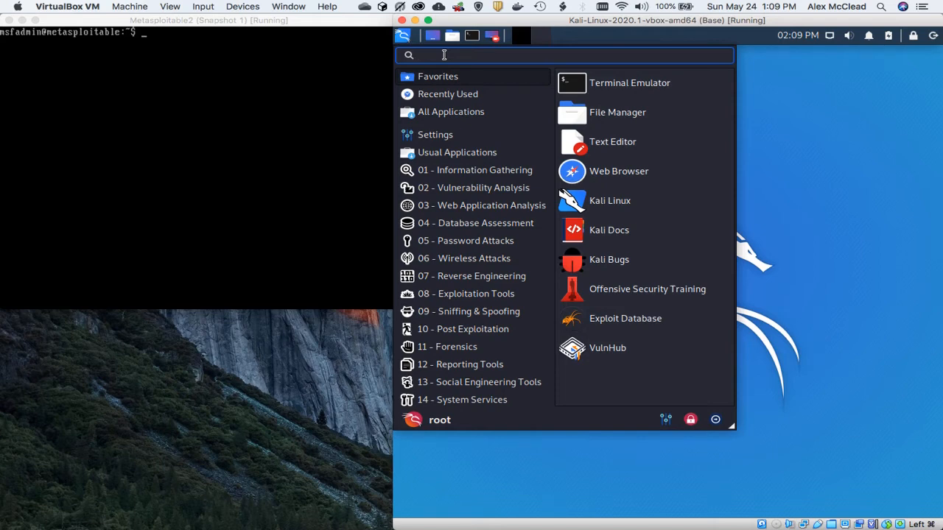
pyautogui.write('zen')
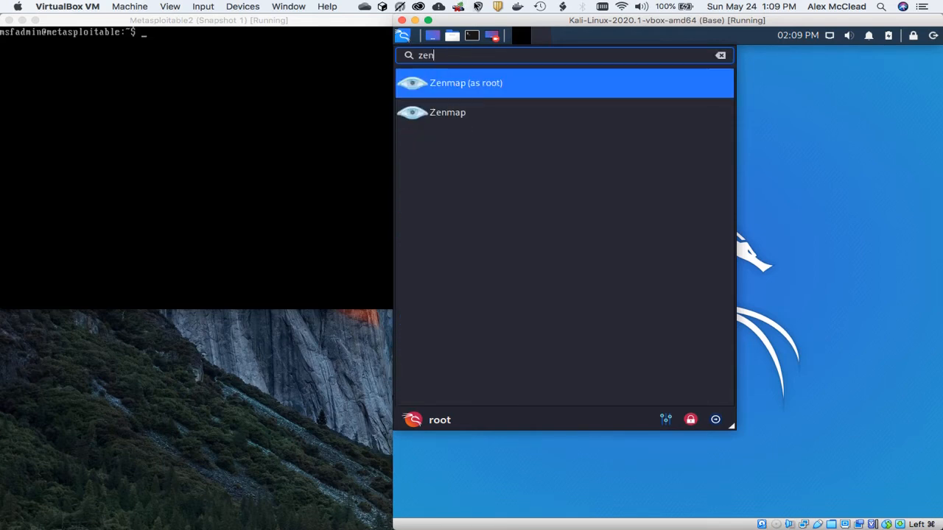
pyautogui.click(488, 83)
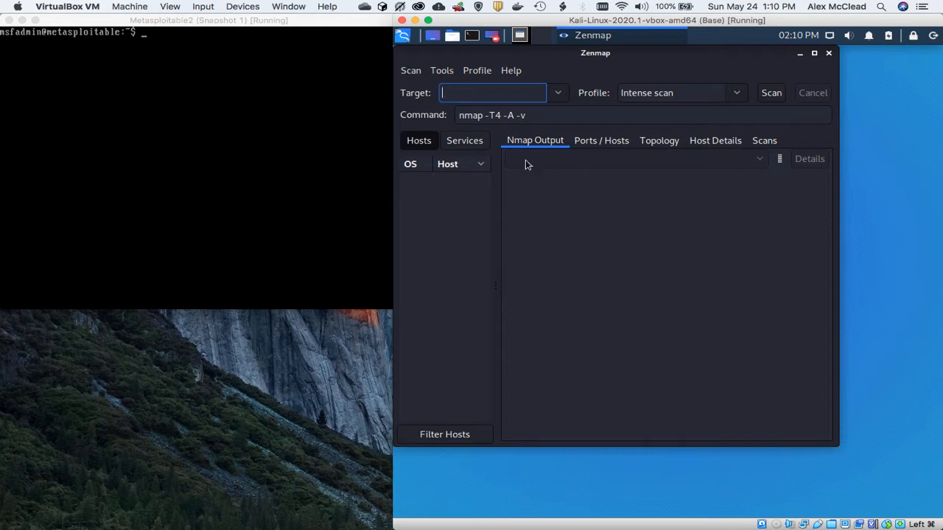
# Step: Compare the commands of the Ping scan and Intense scan profiles, leaving Ping scan as the selected profile
pyautogui.click(740, 90)
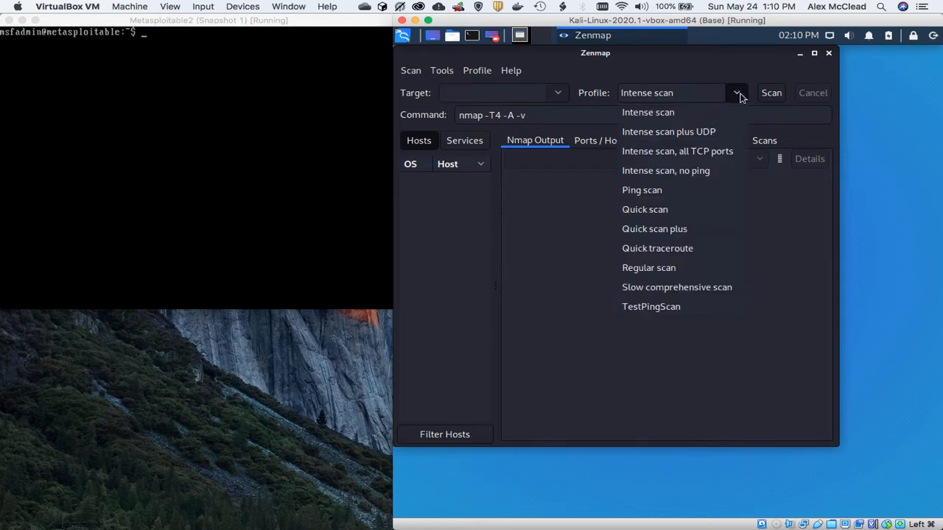
pyautogui.click(673, 190)
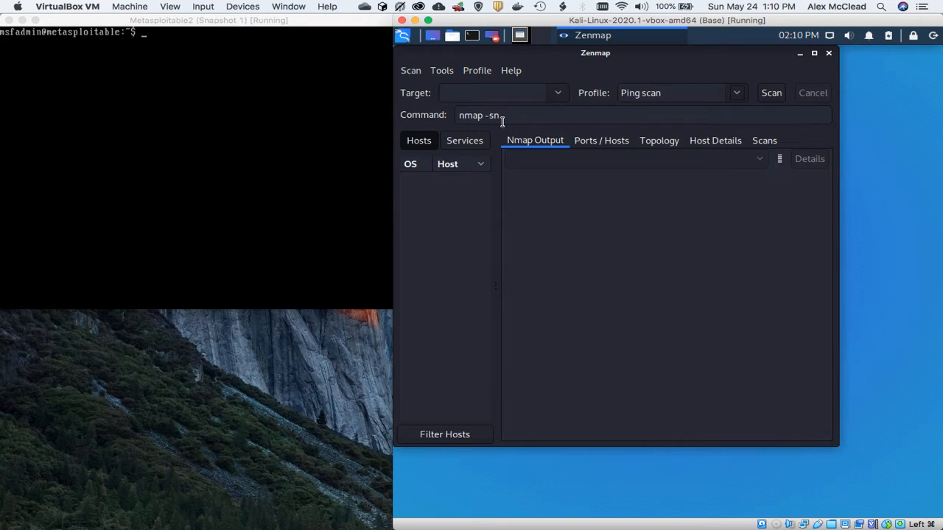
pyautogui.click(736, 94)
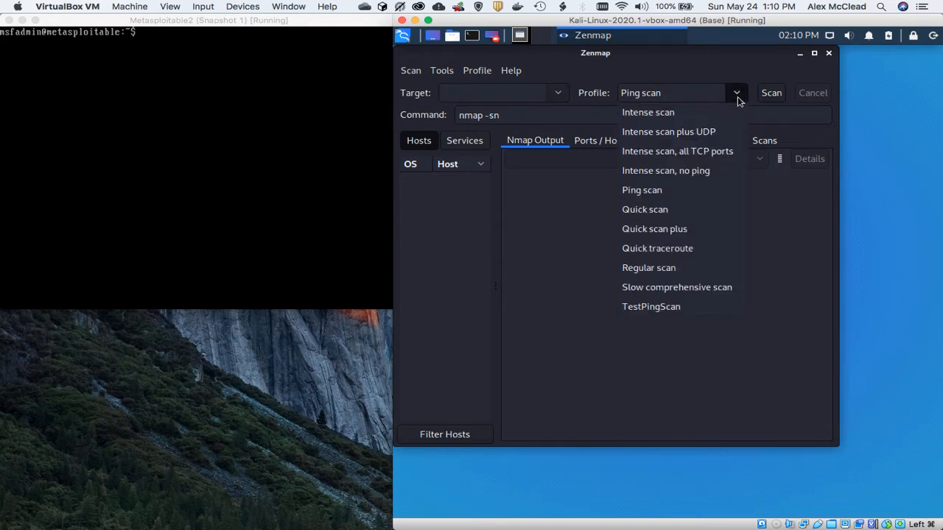
pyautogui.click(699, 113)
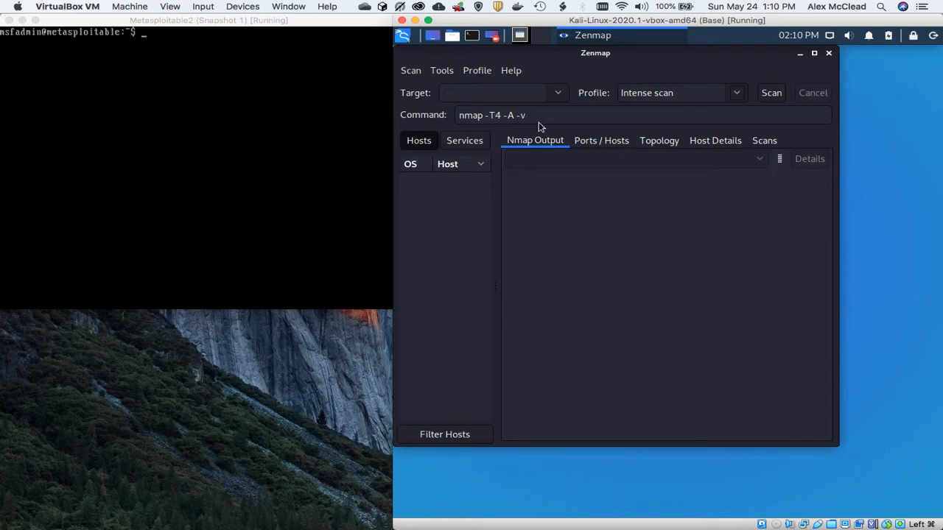
pyautogui.click(735, 95)
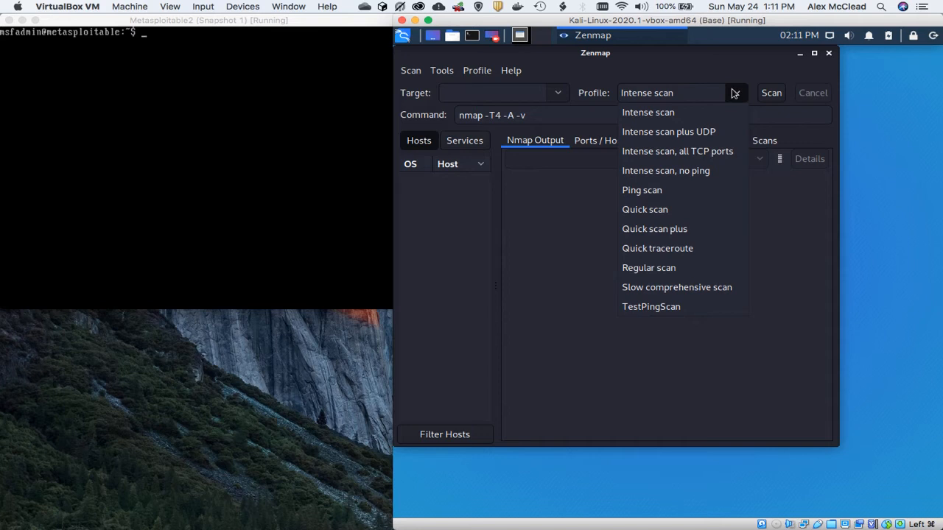
pyautogui.click(669, 193)
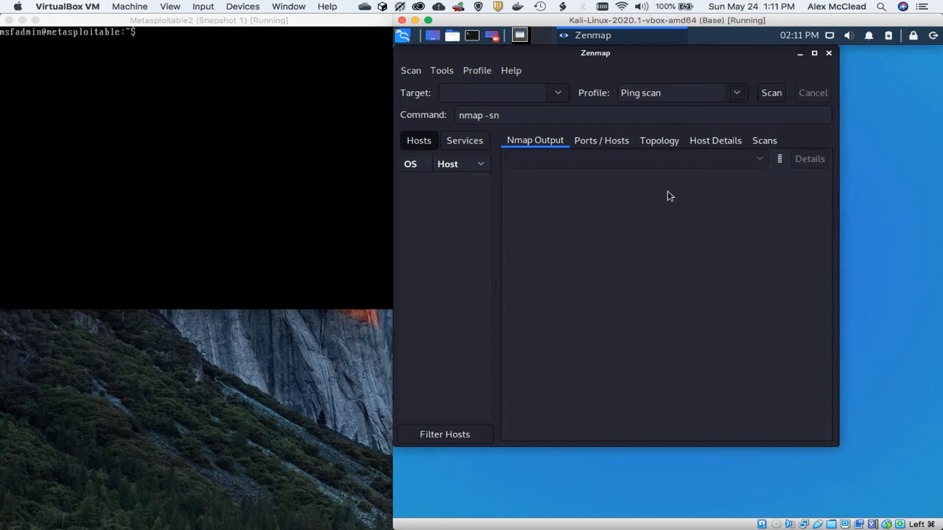
pyautogui.click(492, 93)
pyautogui.click(737, 103)
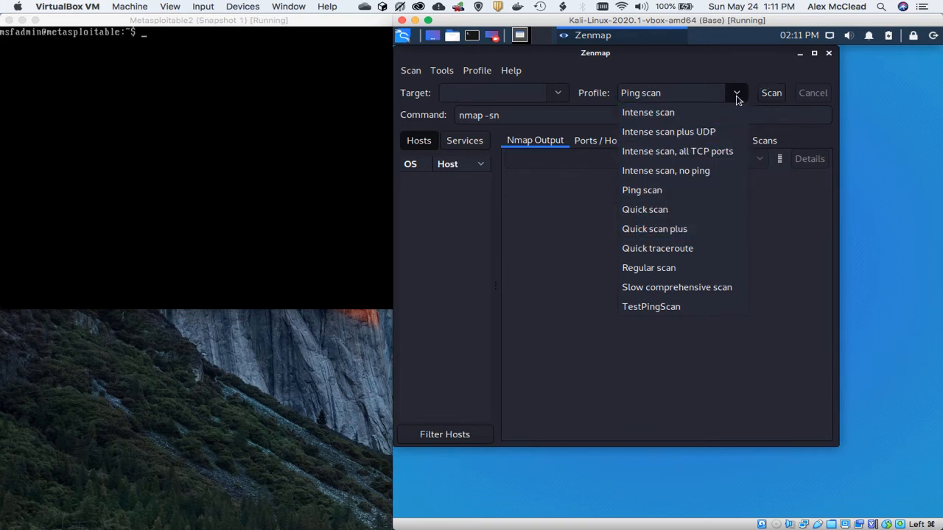
pyautogui.click(737, 100)
pyautogui.click(478, 70)
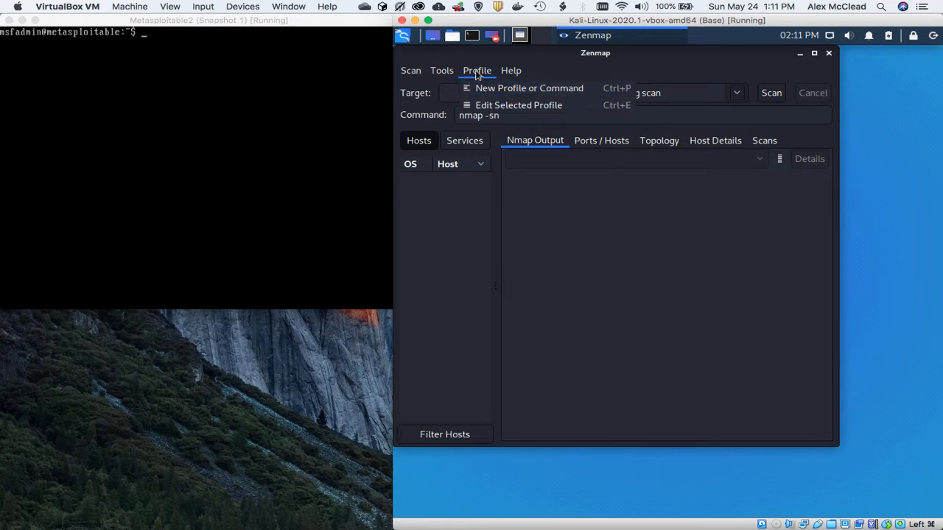
pyautogui.click(477, 71)
pyautogui.click(511, 116)
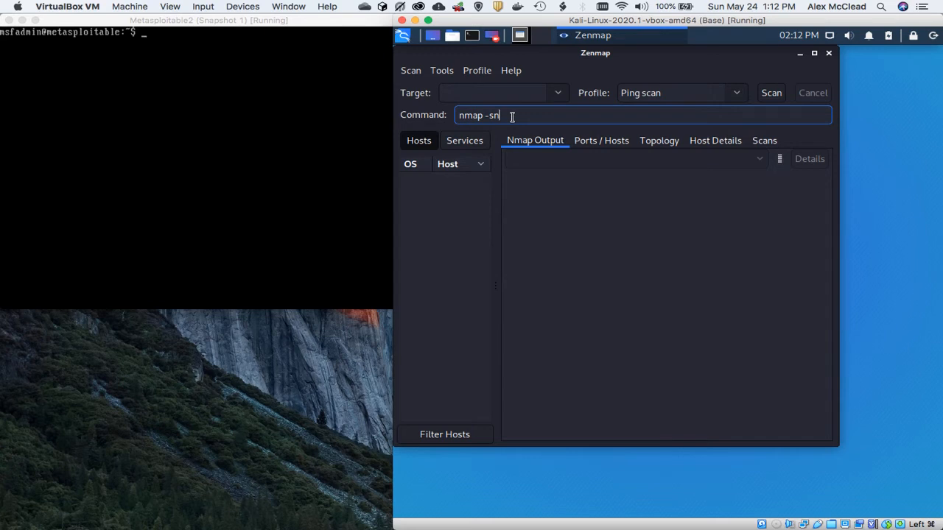
pyautogui.click(504, 89)
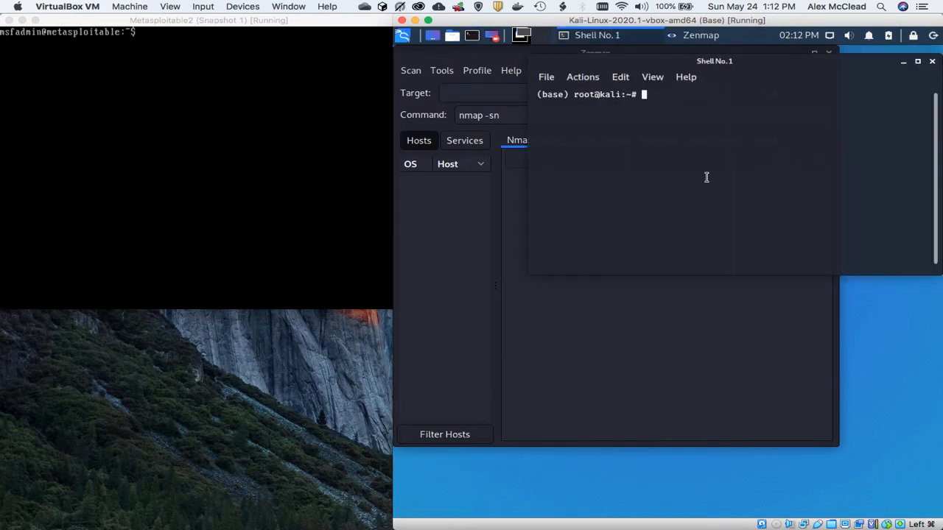
# Step: Run ifconfig in a Kali terminal and check the eth0 interface's IP address and netmask
pyautogui.write('ifconfig')
pyautogui.press('Return')
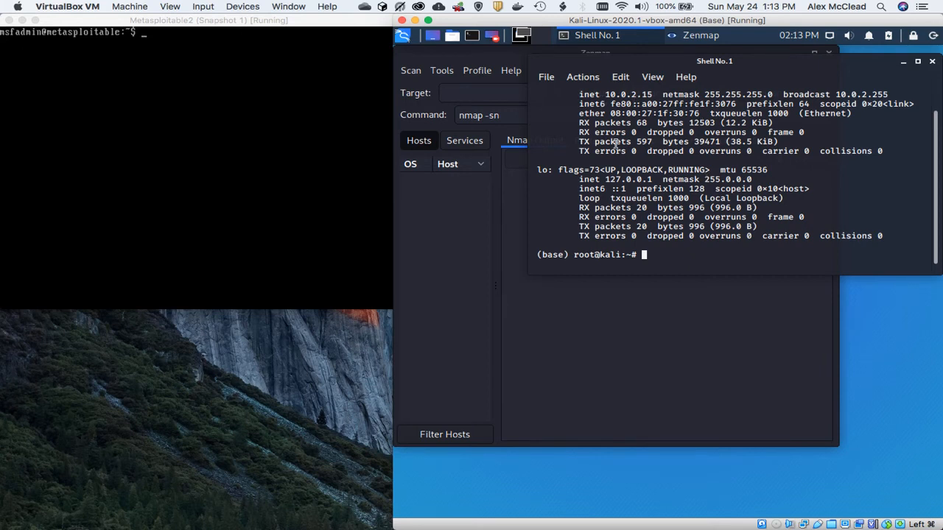
pyautogui.scroll(1, 615, 151)
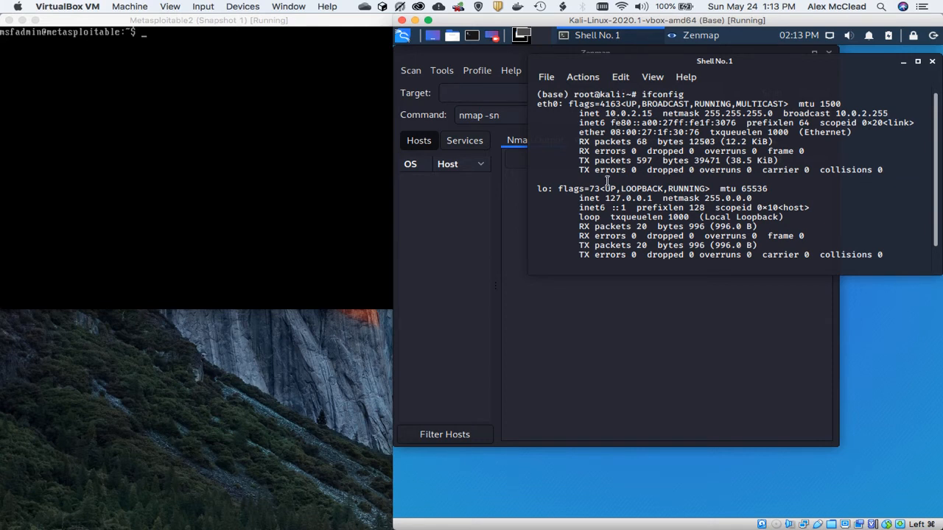
# Step: Return to Zenmap, set the target to the 10.0.2.0/24 subnet and run the ping scan
pyautogui.click(561, 345)
pyautogui.click(487, 95)
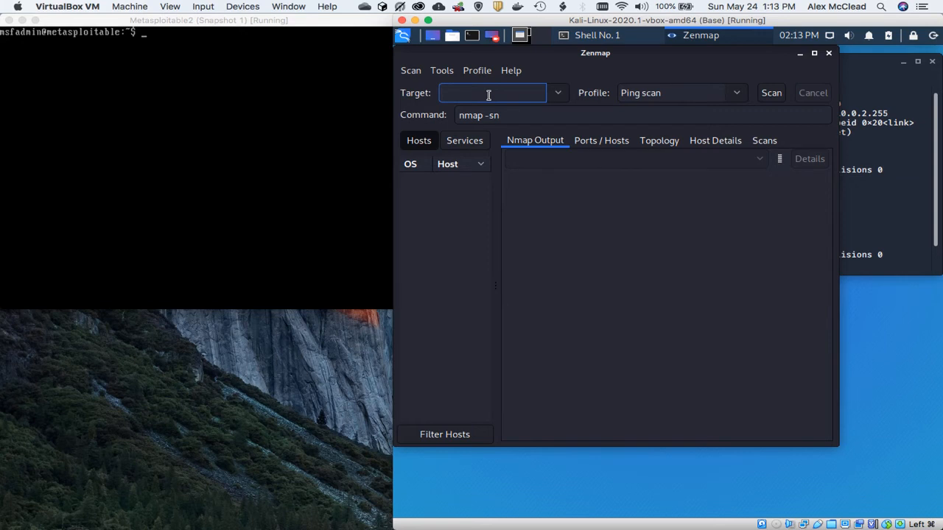
pyautogui.write('10.0.')
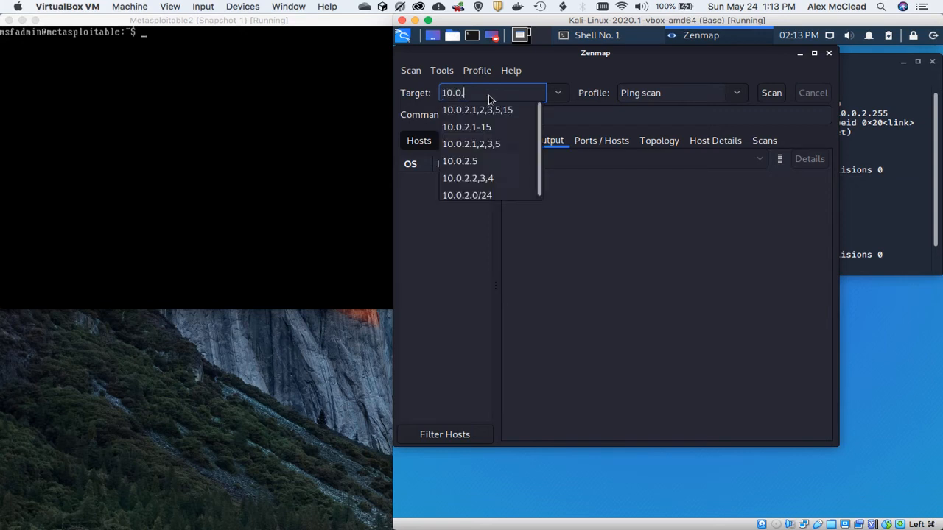
pyautogui.write('2.0')
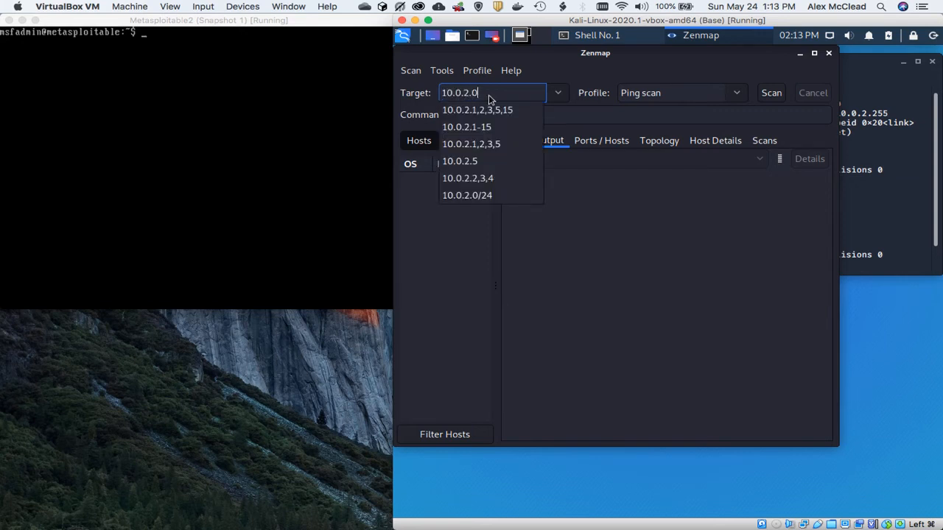
pyautogui.write('/2')
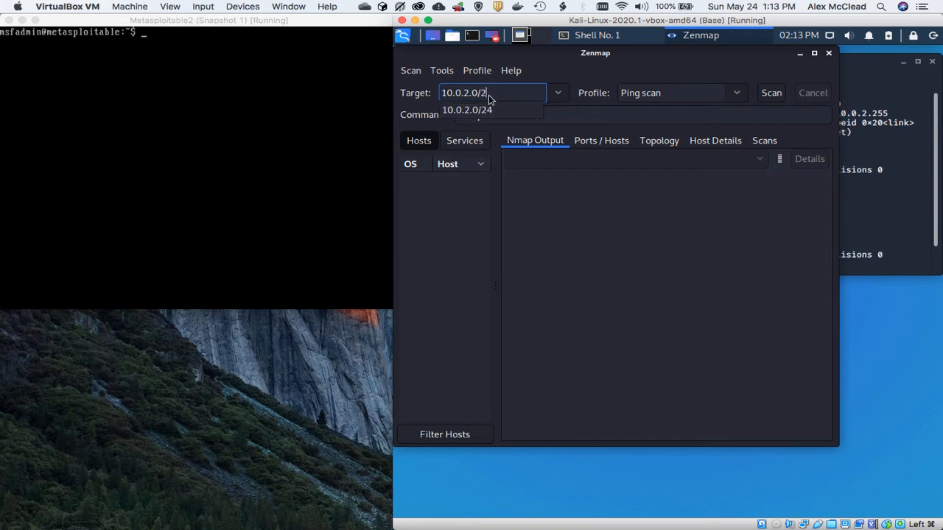
pyautogui.write('4')
pyautogui.click(611, 114)
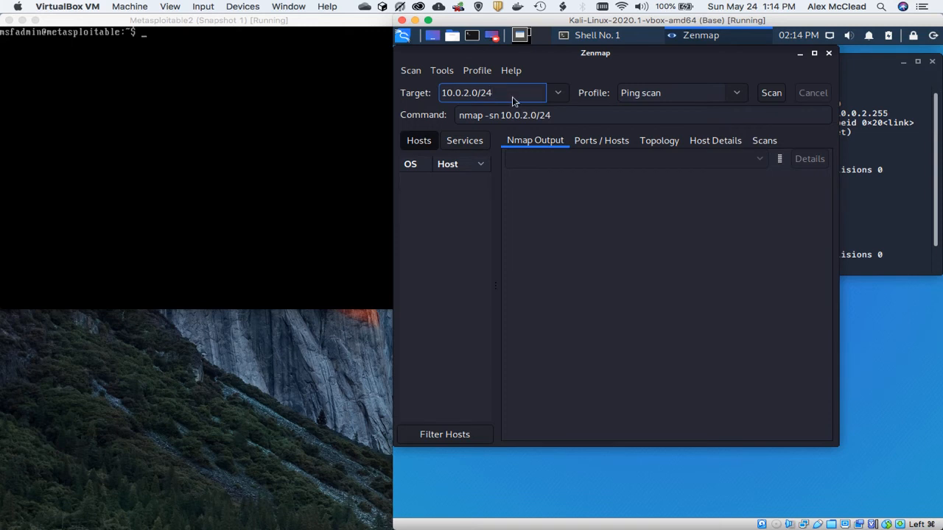
pyautogui.click(771, 93)
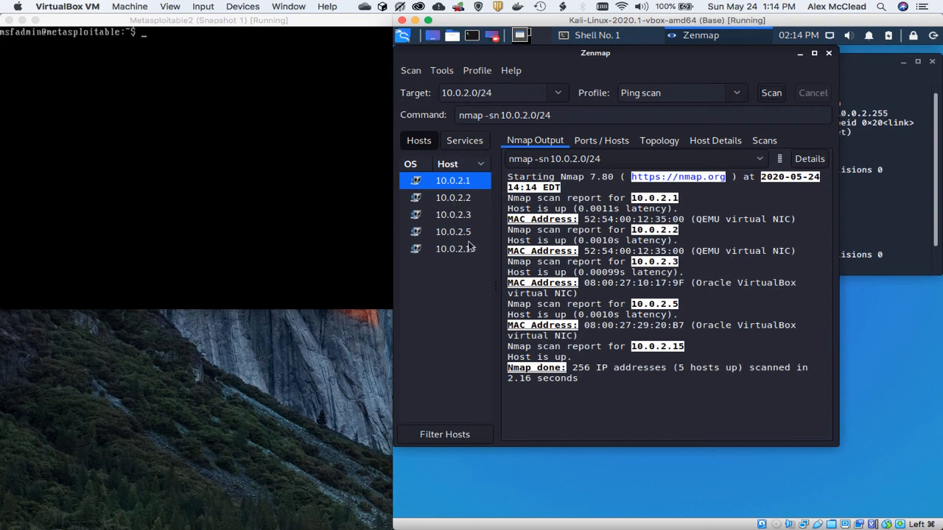
# Step: Review the port list and host details of host 10.0.2.1, ending back at the Nmap output
pyautogui.click(593, 143)
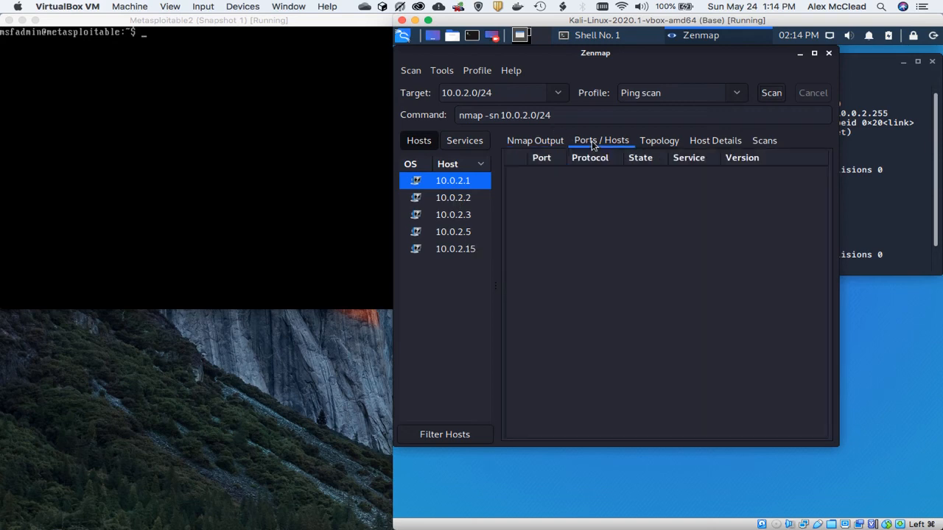
pyautogui.click(716, 141)
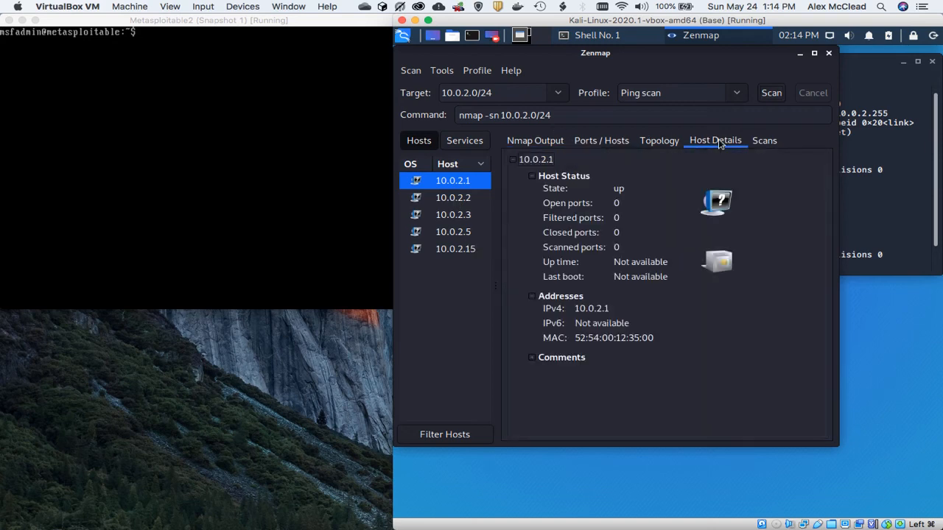
pyautogui.click(529, 144)
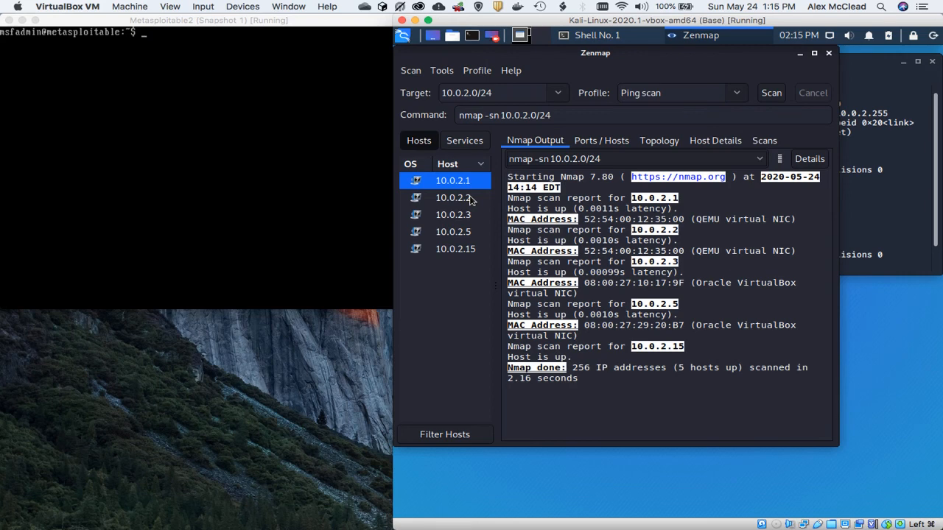
# Step: Change the scan target to the address range 10.0.2.1-10 and run the ping scan on it
pyautogui.moveTo(498, 92); pyautogui.dragTo(472, 93)
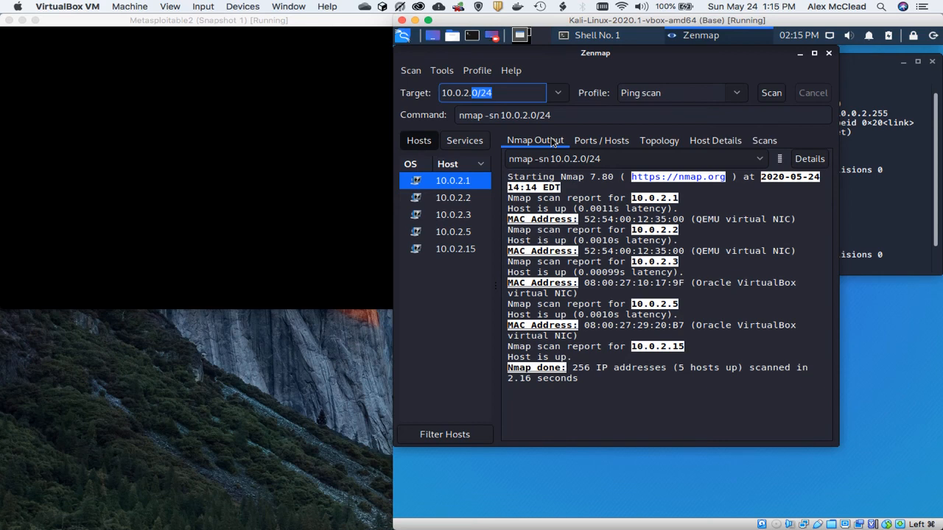
pyautogui.write('1')
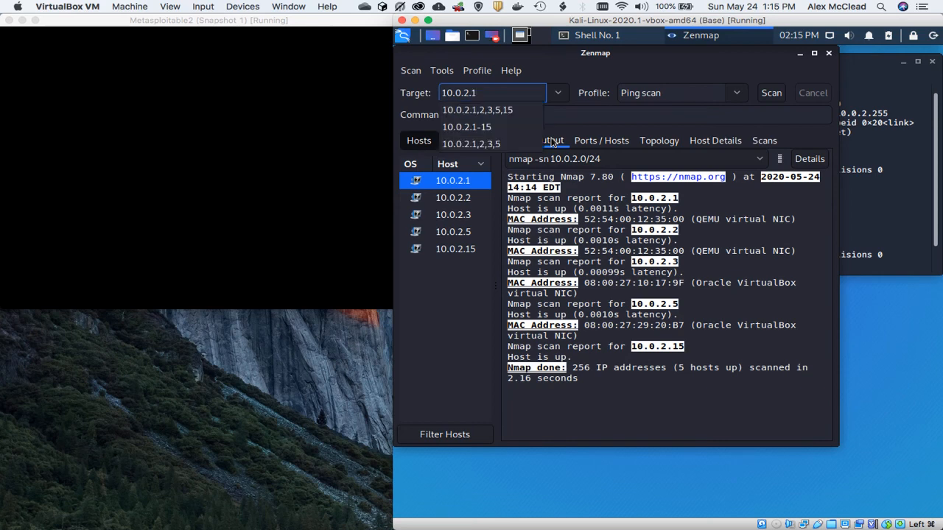
pyautogui.write('-10')
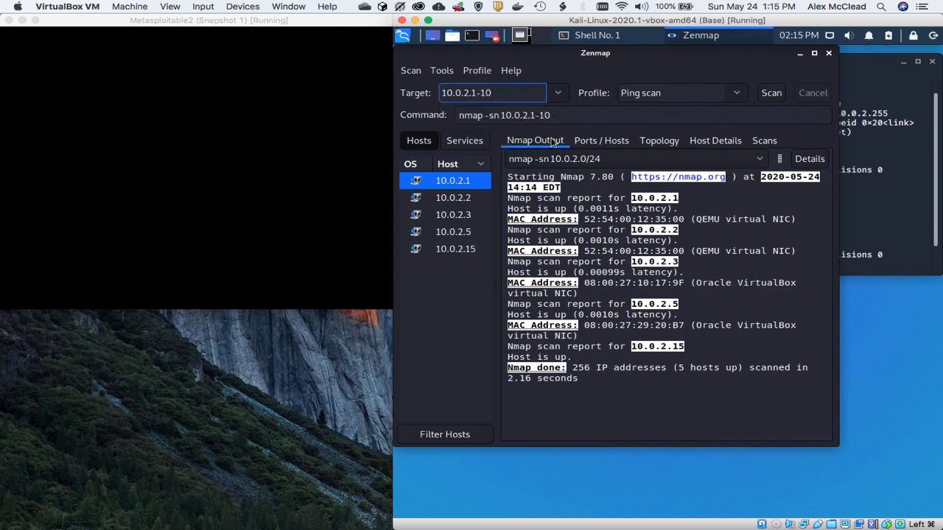
pyautogui.click(773, 96)
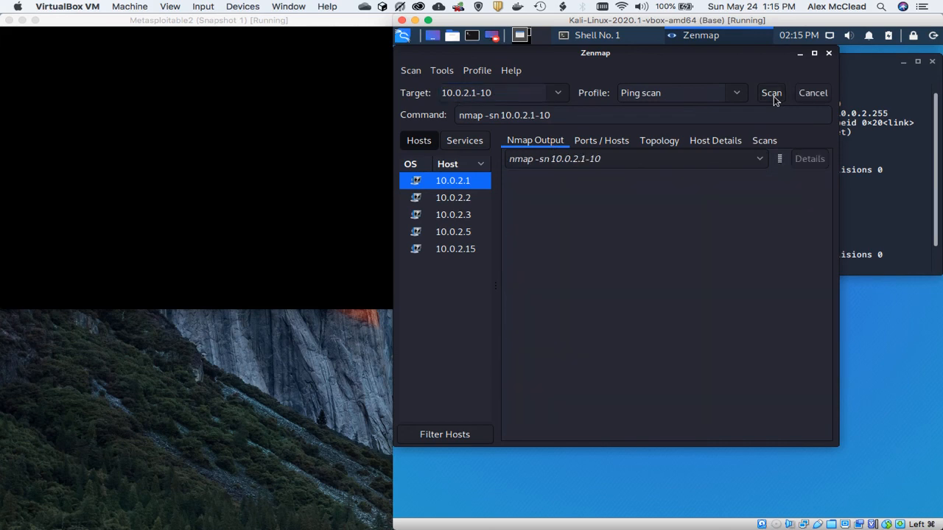